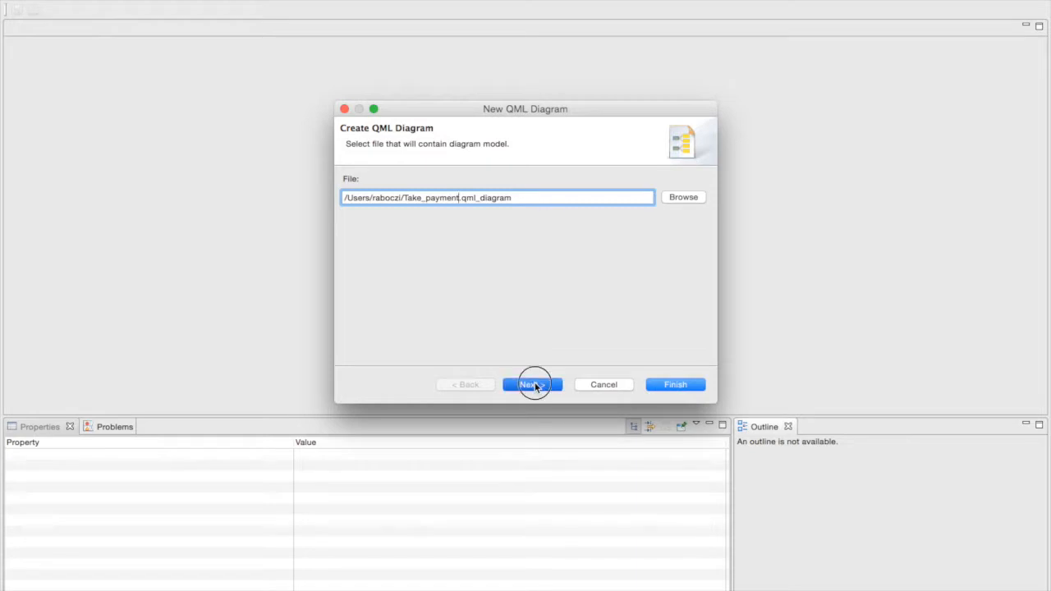
# - Finish creating Take_payment.qml_diagram with Take_payment.qml as its domain model file
pyautogui.click(678, 383)
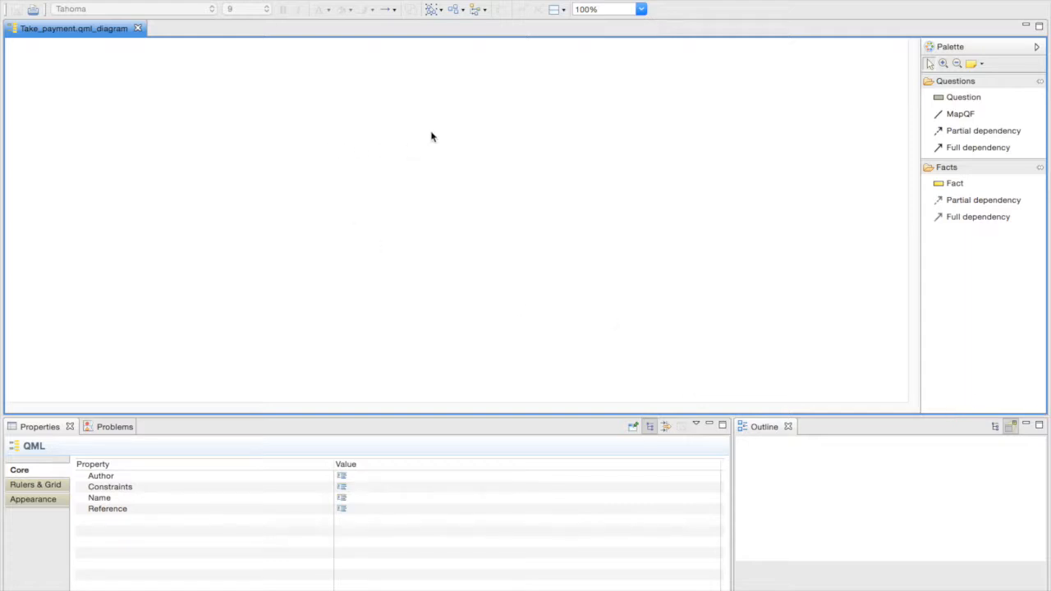
# - Add question q1 reading 'What forms of payment are supported?'
pyautogui.moveTo(436, 141)
pyautogui.click(464, 136)
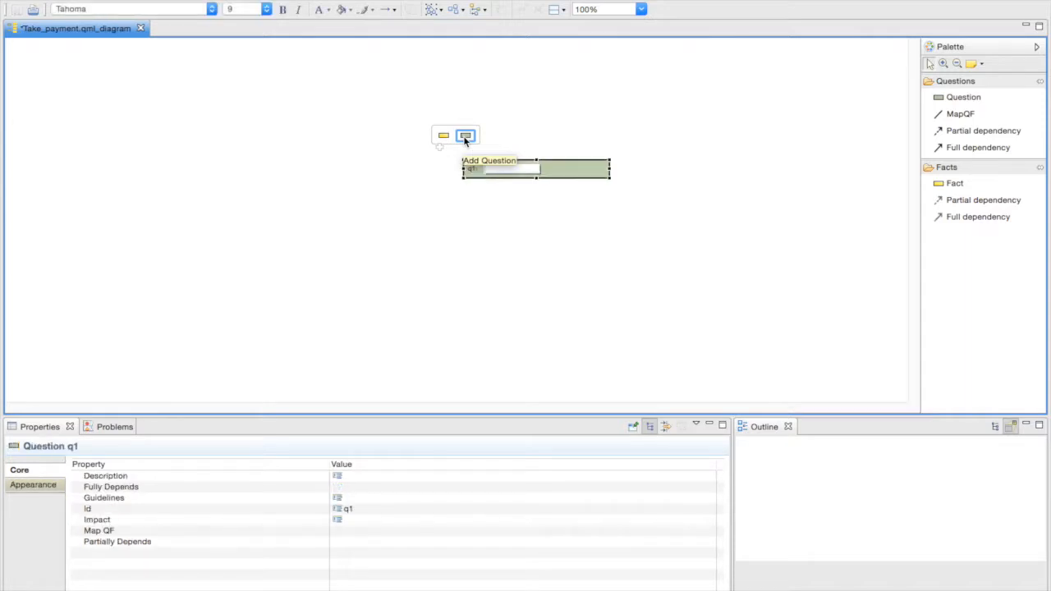
pyautogui.moveTo(498, 193)
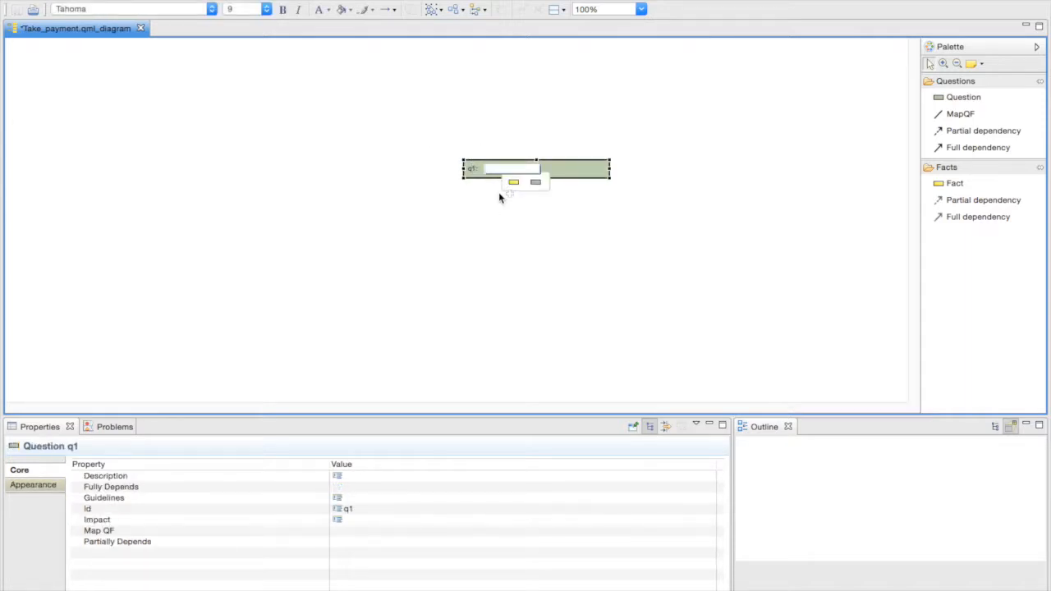
pyautogui.write('What')
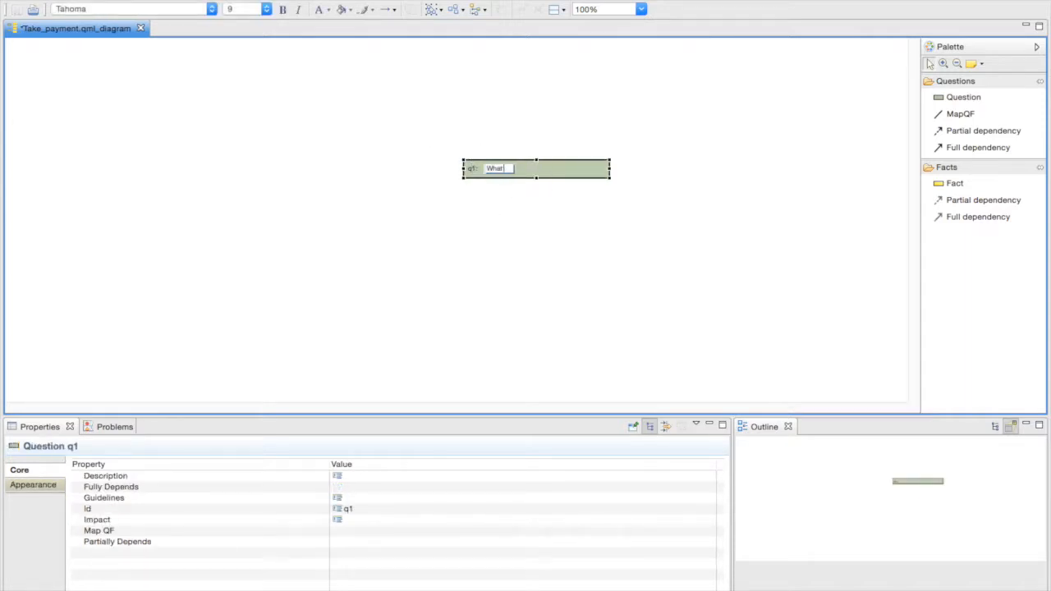
pyautogui.write(' forms of payment are supported?')
pyautogui.press('Return')
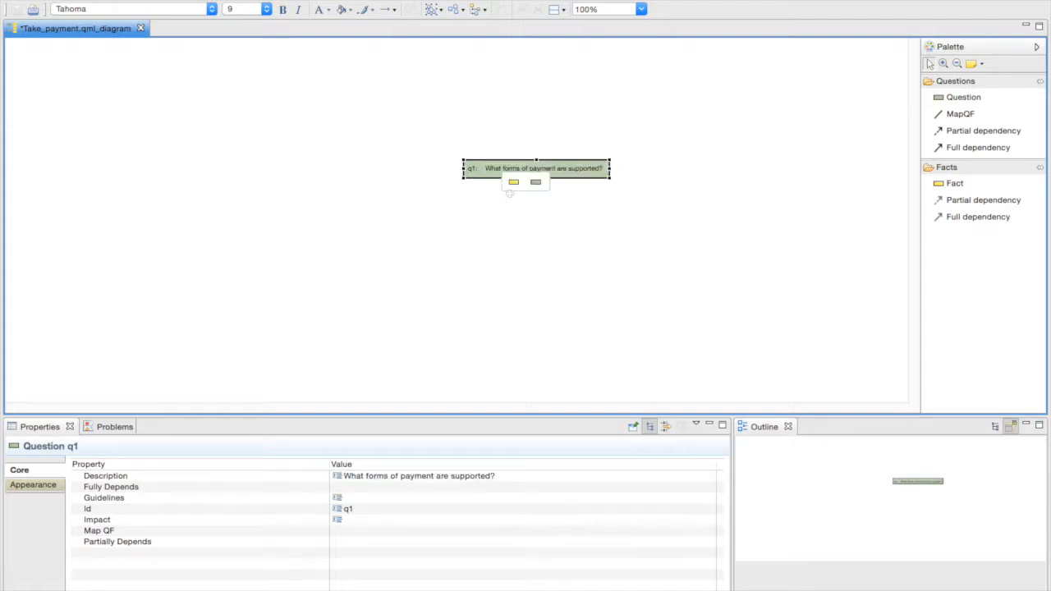
# - Add three facts f1, f2 and f3 below q1 and drag them apart
pyautogui.click(513, 182)
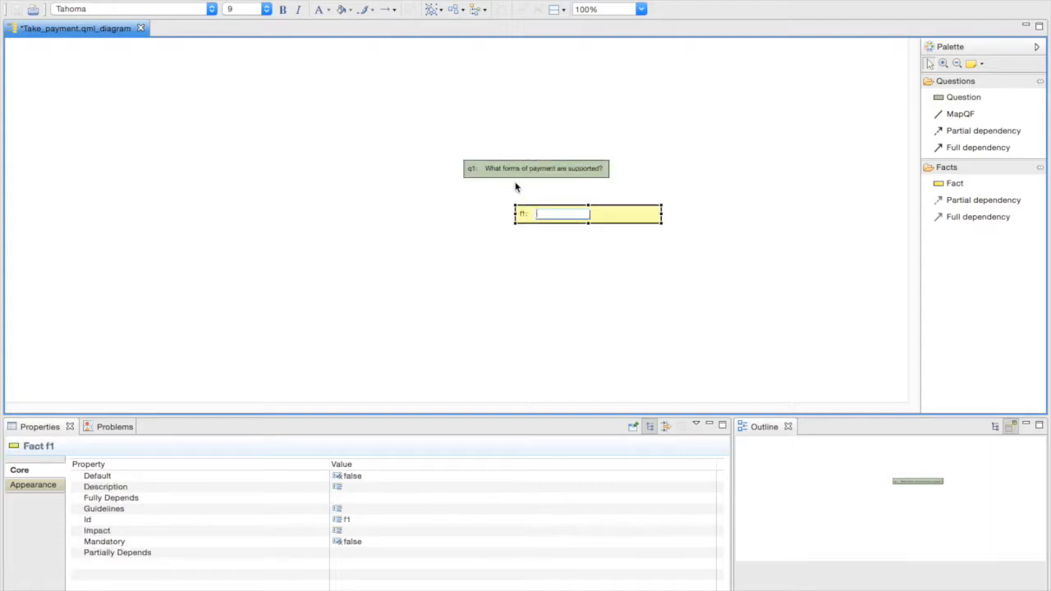
pyautogui.click(531, 168)
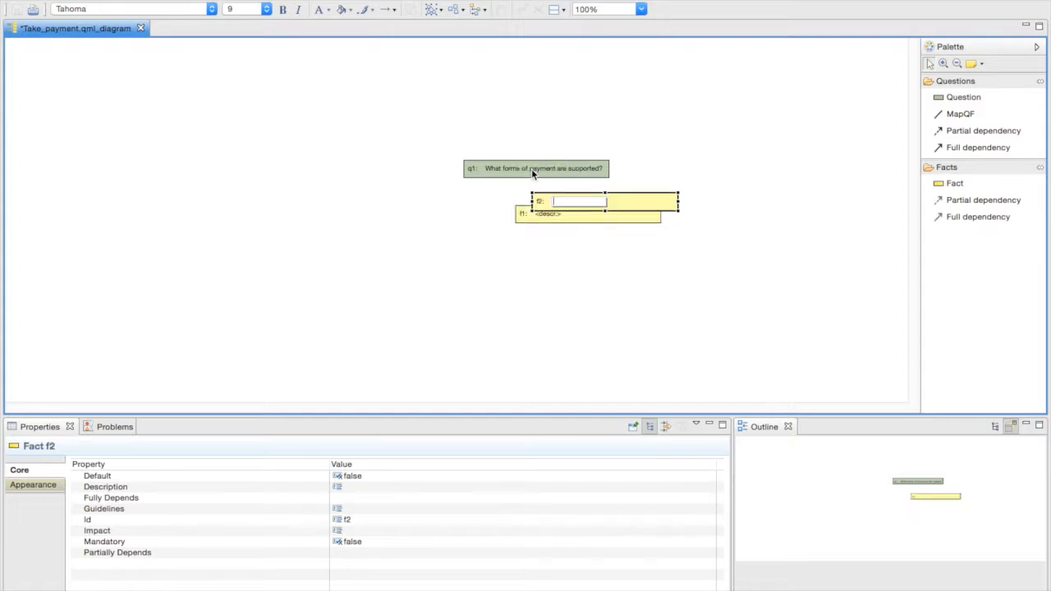
pyautogui.moveTo(529, 170)
pyautogui.click(507, 183)
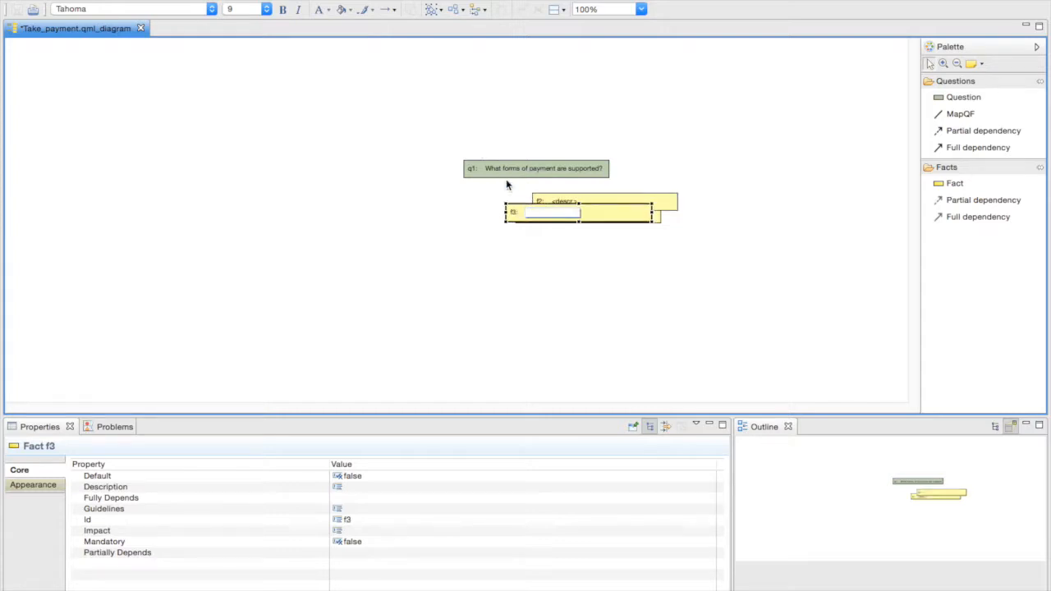
pyautogui.moveTo(515, 217); pyautogui.dragTo(518, 259)
pyautogui.click(522, 219)
pyautogui.moveTo(522, 218); pyautogui.dragTo(347, 196)
pyautogui.click(375, 191)
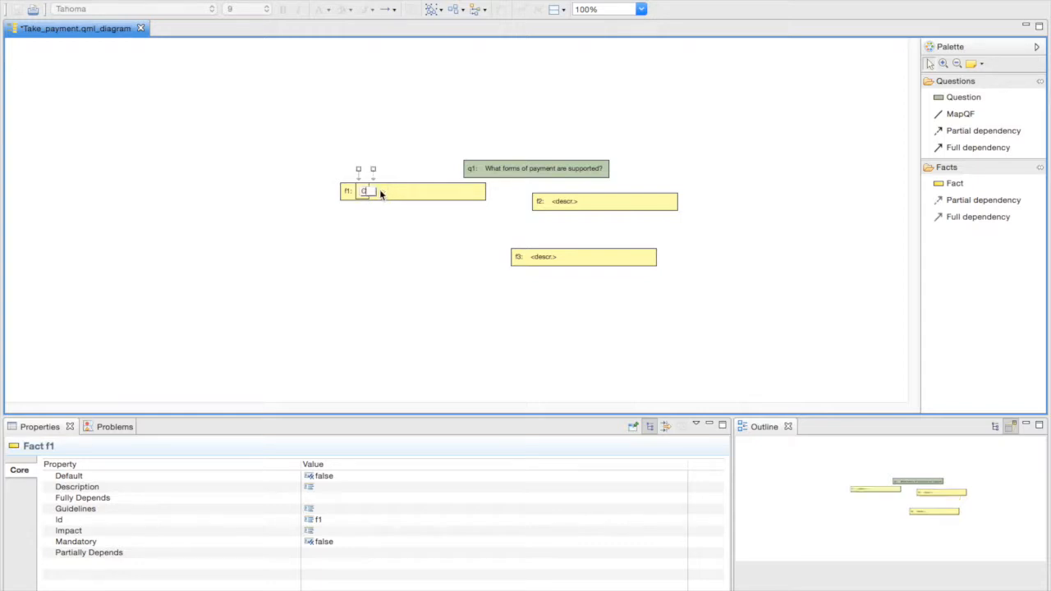
# - Describe f1 as Cash, f2 as Credit card imprinter and f3 as EFTPOS facilities
pyautogui.write('Cash')
pyautogui.press('Return')
pyautogui.click(580, 204)
pyautogui.click(579, 204)
pyautogui.write('Credit card imprinter')
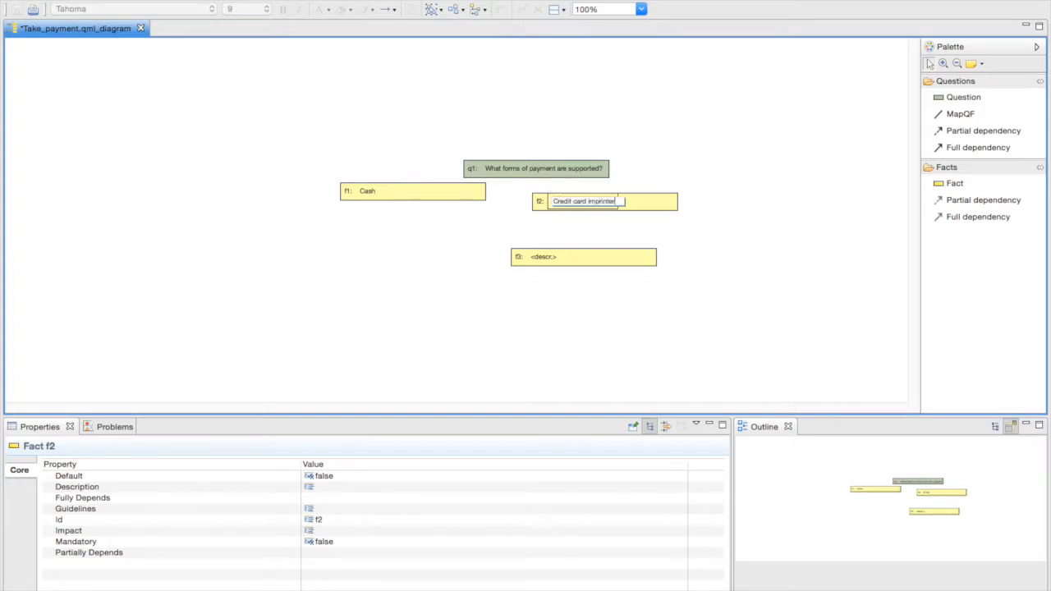
pyautogui.press('Return')
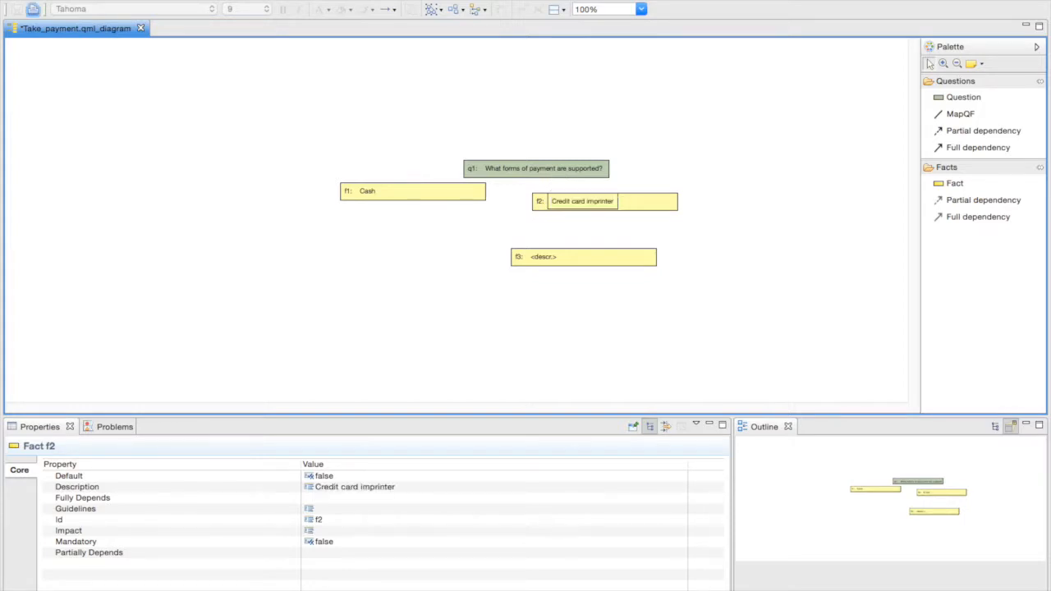
pyautogui.click(533, 263)
pyautogui.click(543, 261)
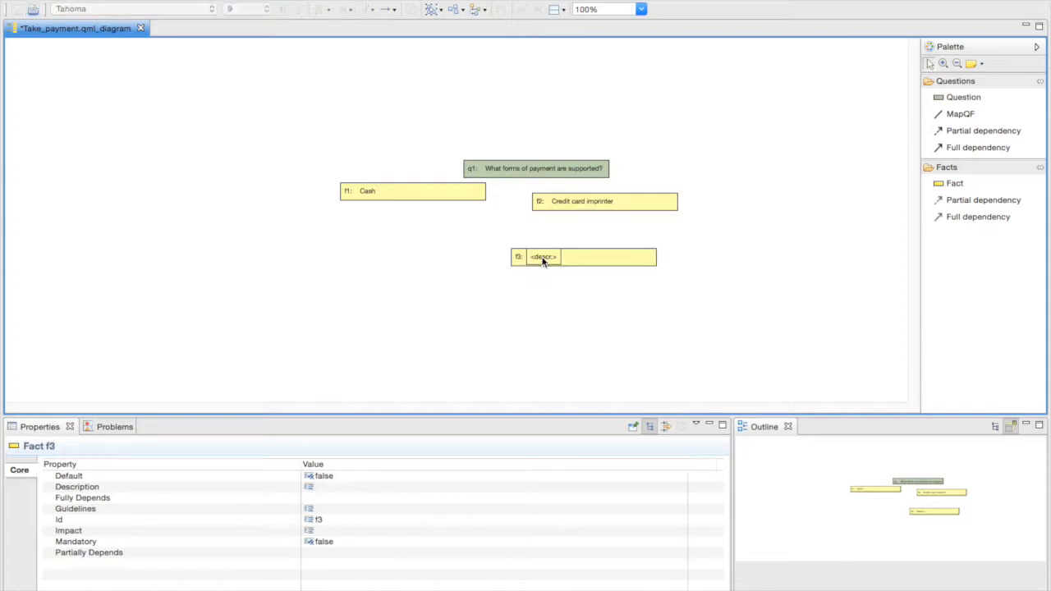
pyautogui.write('EFTPOS facilities')
pyautogui.press('Return')
# - Link q1 to the Cash and Credit card imprinter facts with MapQF connections
pyautogui.moveTo(595, 170)
pyautogui.moveTo(623, 168); pyautogui.dragTo(438, 195)
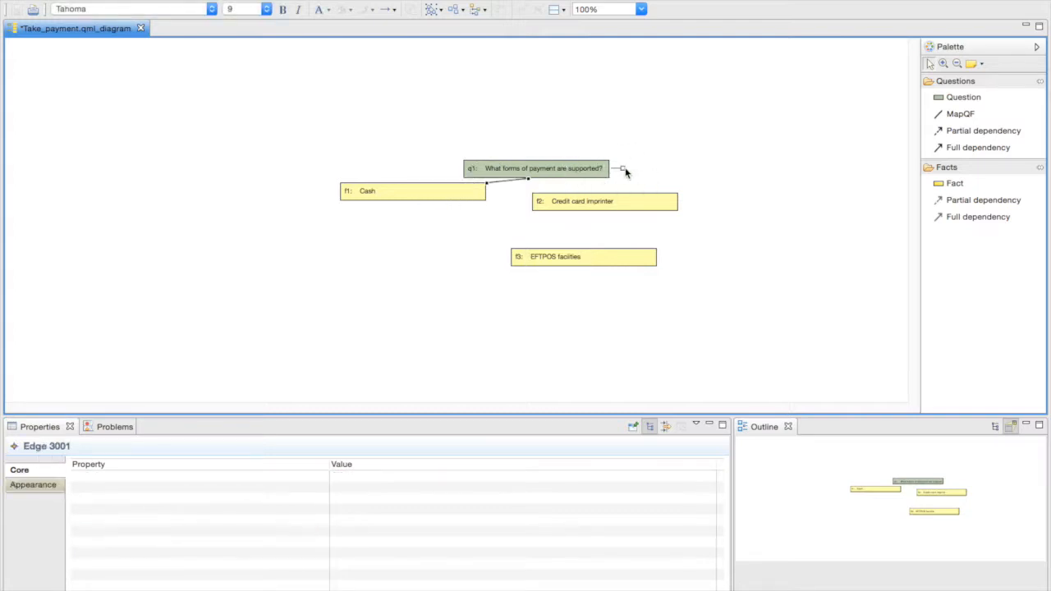
pyautogui.moveTo(623, 170); pyautogui.dragTo(605, 254)
# - Select all shapes and auto-arrange the whole diagram as a tree
pyautogui.hotkey('ctrl', 'a')
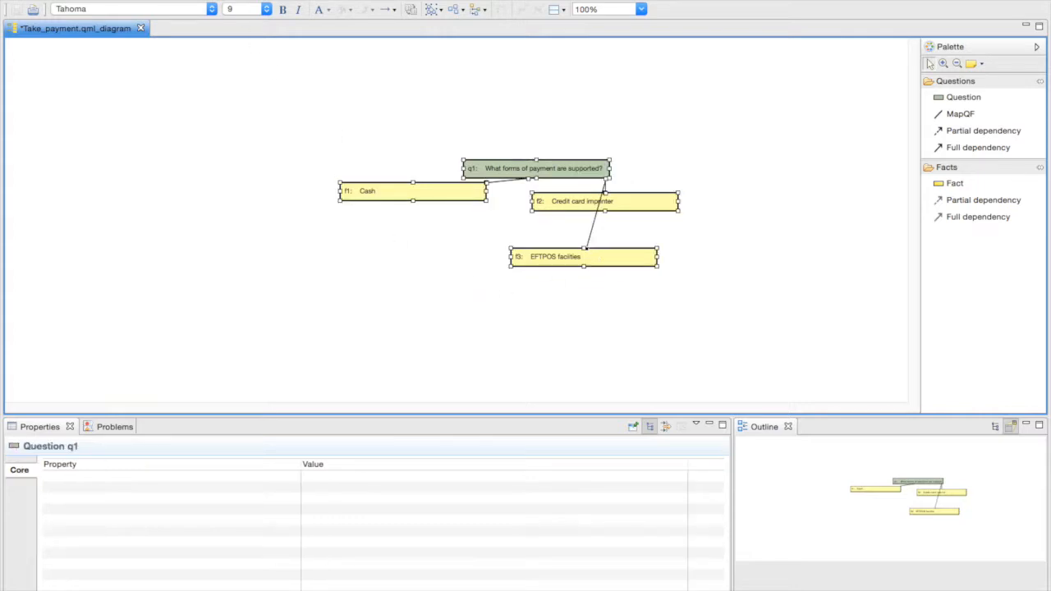
pyautogui.click(311, 0)
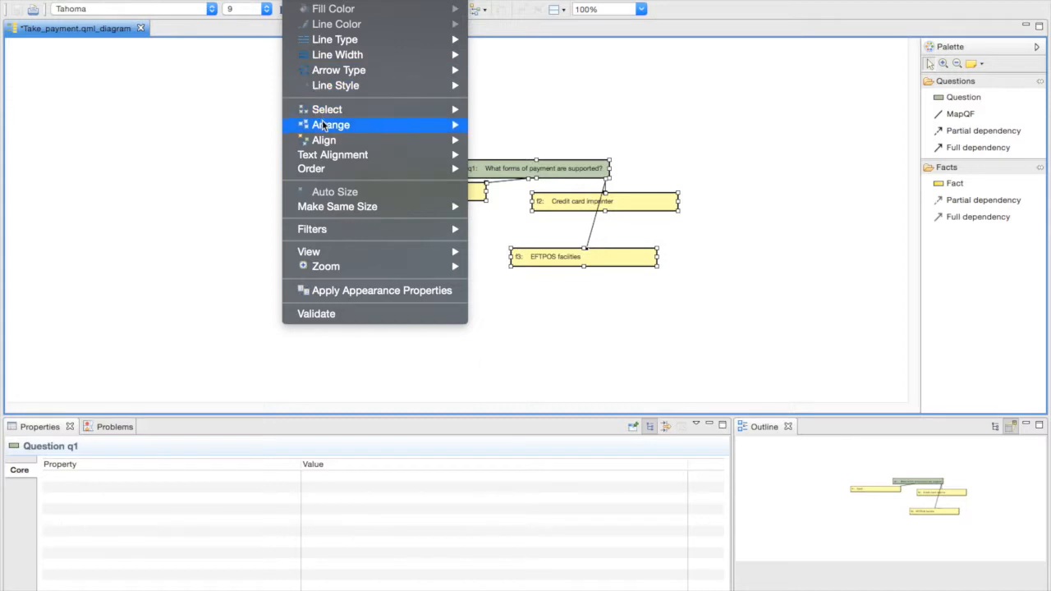
pyautogui.moveTo(326, 125)
pyautogui.click(502, 124)
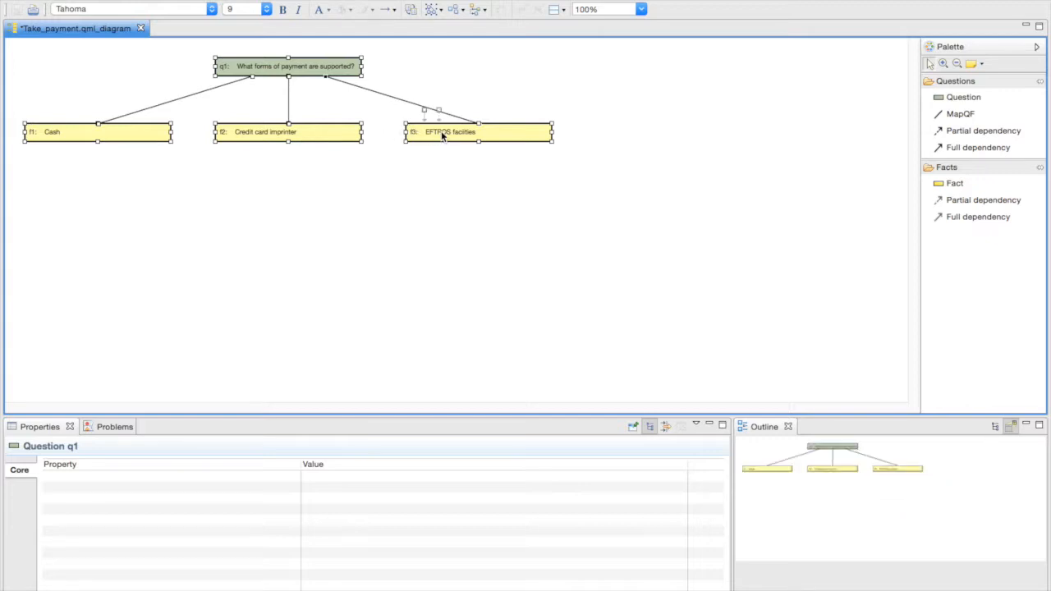
pyautogui.moveTo(519, 212)
# - Add question q2 reading 'Is there a cash box available?', fixing the capitalised S
pyautogui.click(556, 204)
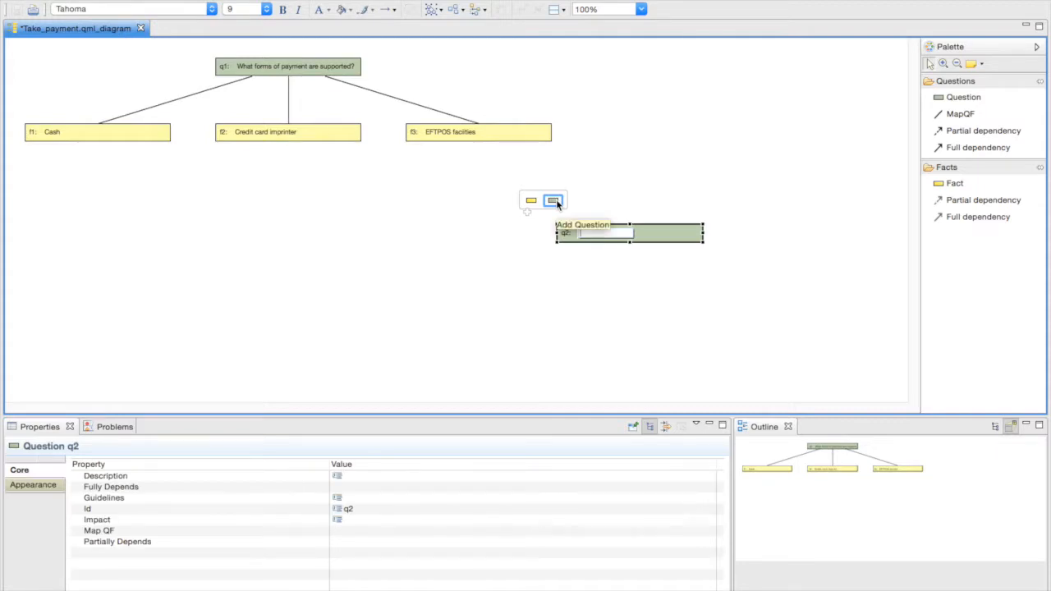
pyautogui.write('Is there a')
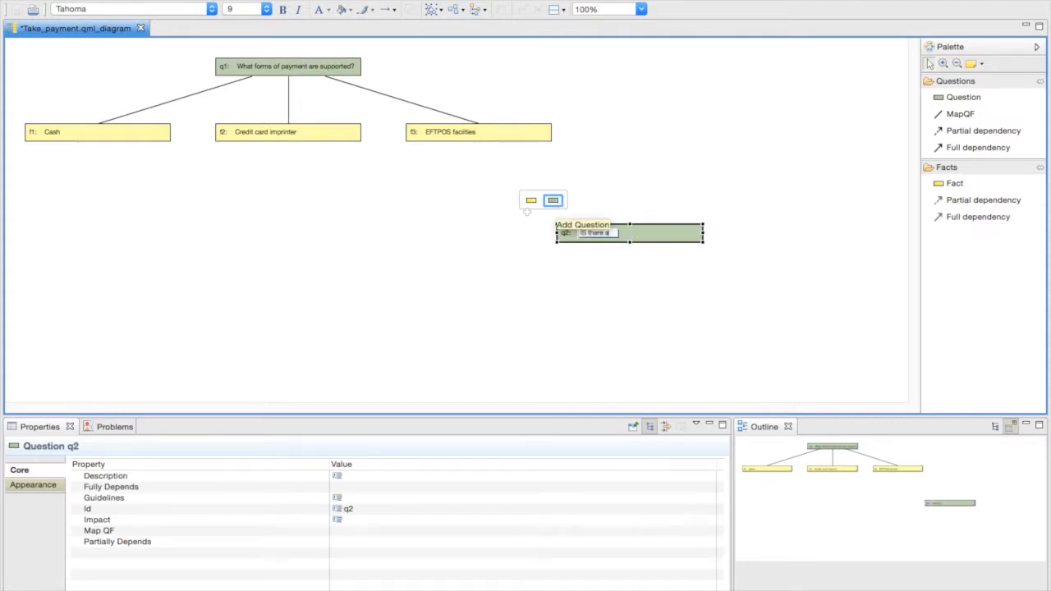
pyautogui.write(' cash box')
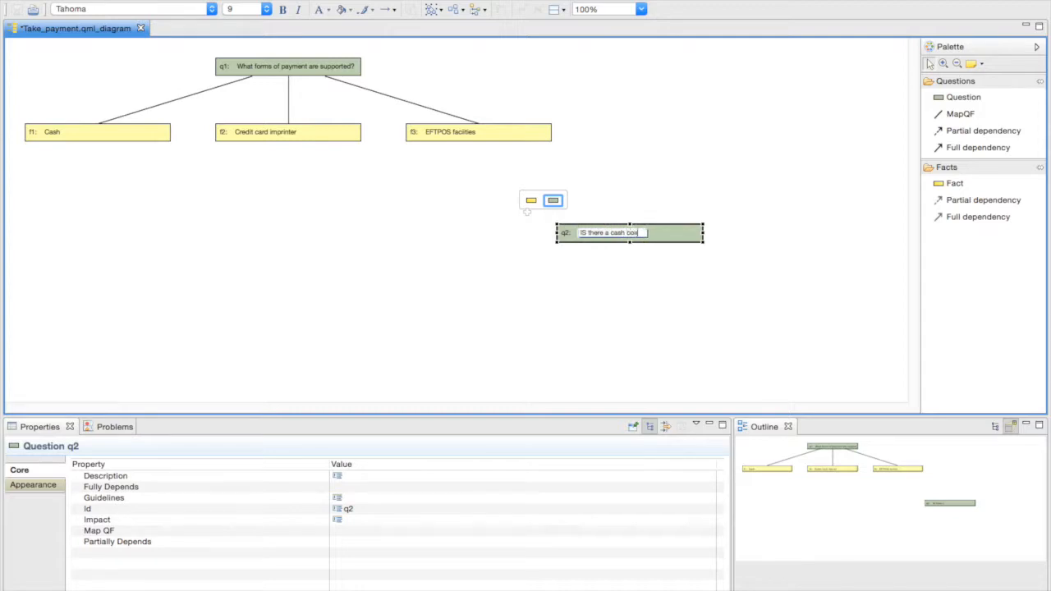
pyautogui.write(' available?')
pyautogui.press('Left')
pyautogui.press('Left')
pyautogui.press('BackSpace')
pyautogui.write('s')
pyautogui.press('Return')
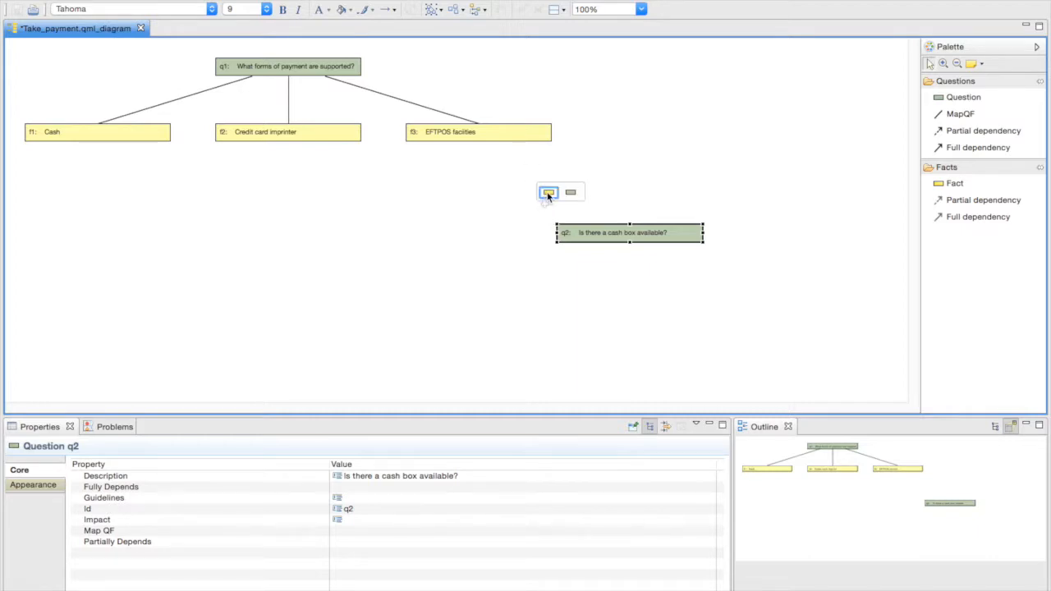
# - Add two facts f4 and f5 and place them below q2
pyautogui.click(548, 193)
pyautogui.click(549, 194)
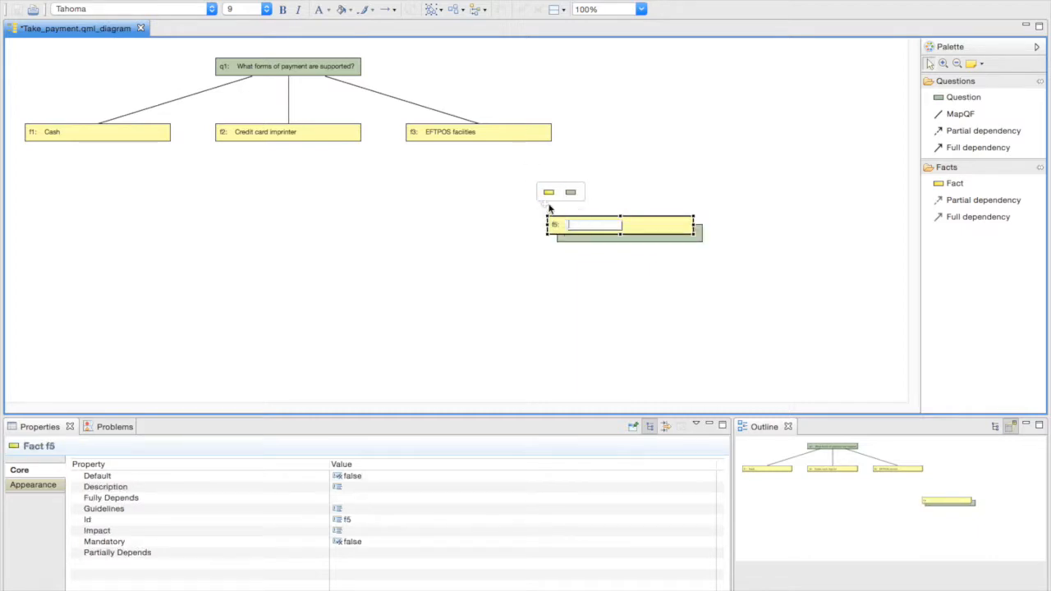
pyautogui.moveTo(555, 227); pyautogui.dragTo(632, 285)
pyautogui.moveTo(567, 228); pyautogui.dragTo(457, 289)
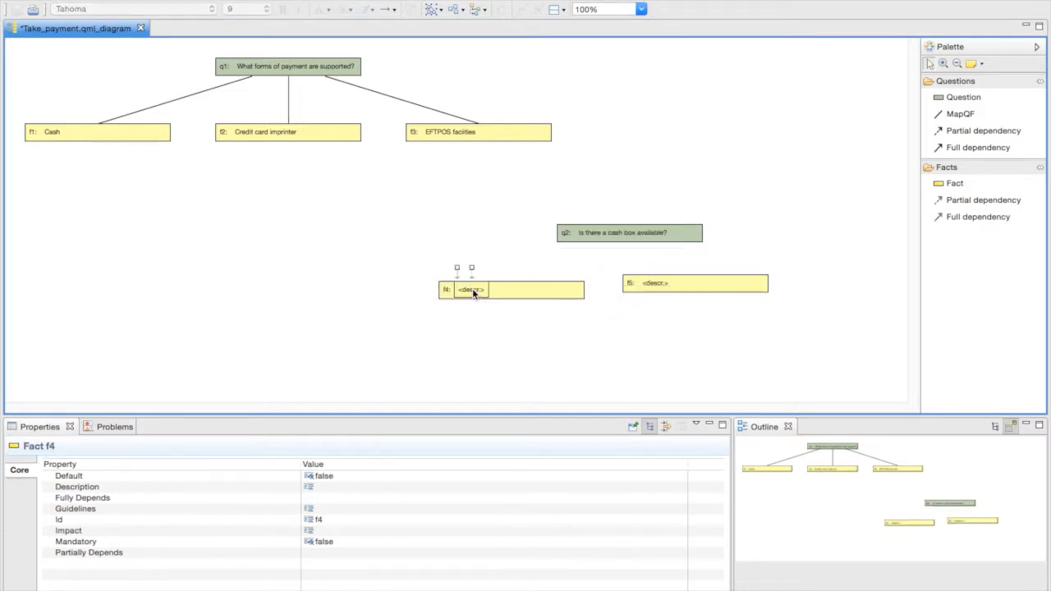
# - Label f4 Yes and f5 No, then select q2
pyautogui.click(472, 288)
pyautogui.write('Yes')
pyautogui.press('Return')
pyautogui.click(662, 284)
pyautogui.click(661, 284)
pyautogui.write('No')
pyautogui.press('Return')
pyautogui.click(687, 233)
# - Link q2 to Yes and No, auto-arrange the diagram, then select the empty canvas
pyautogui.moveTo(717, 235); pyautogui.dragTo(534, 293)
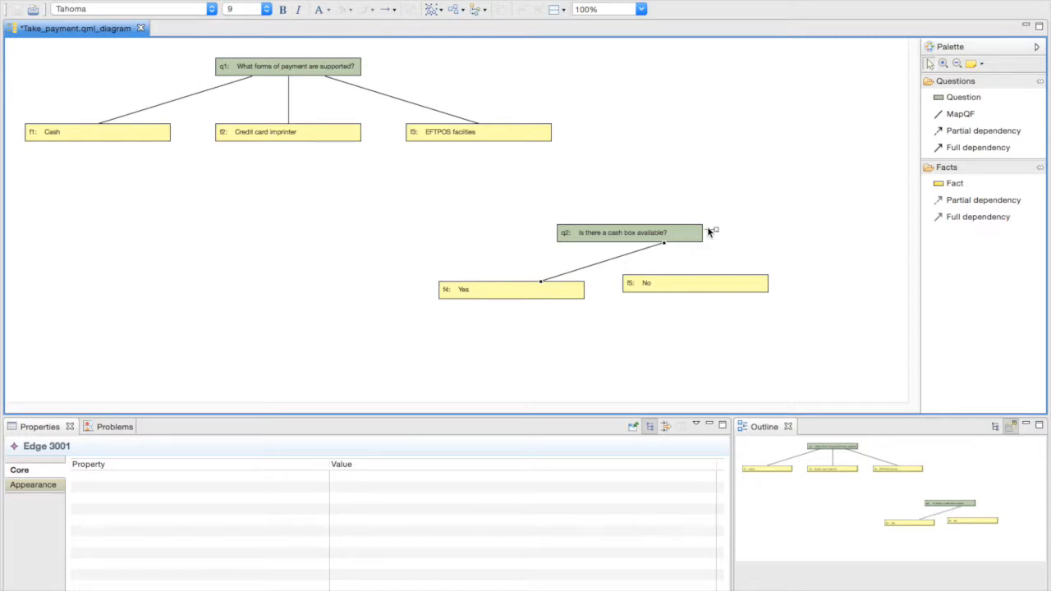
pyautogui.moveTo(716, 231); pyautogui.dragTo(716, 289)
pyautogui.press('super+a')
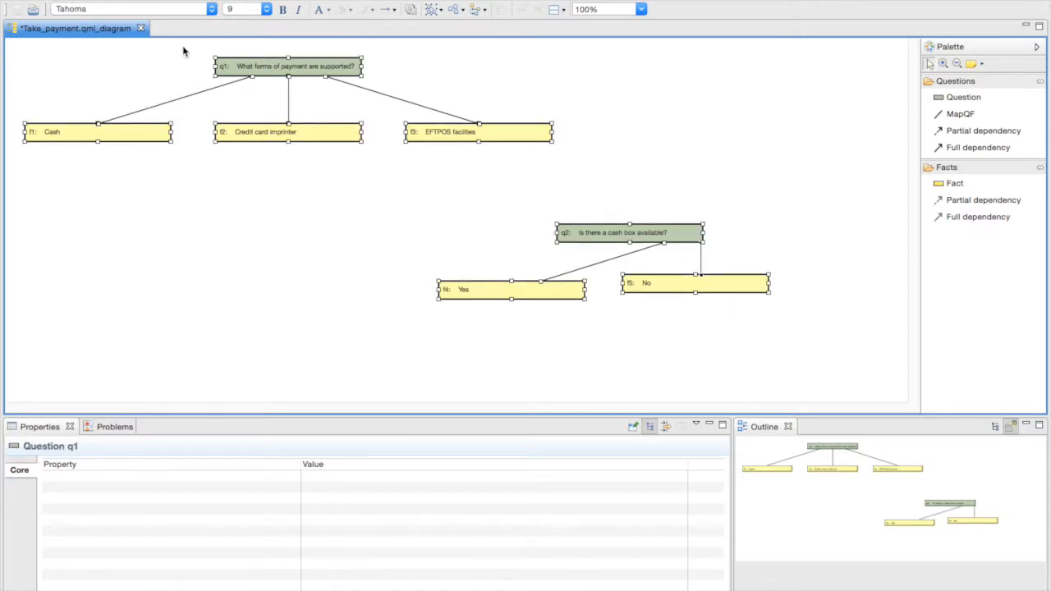
pyautogui.click(304, 0)
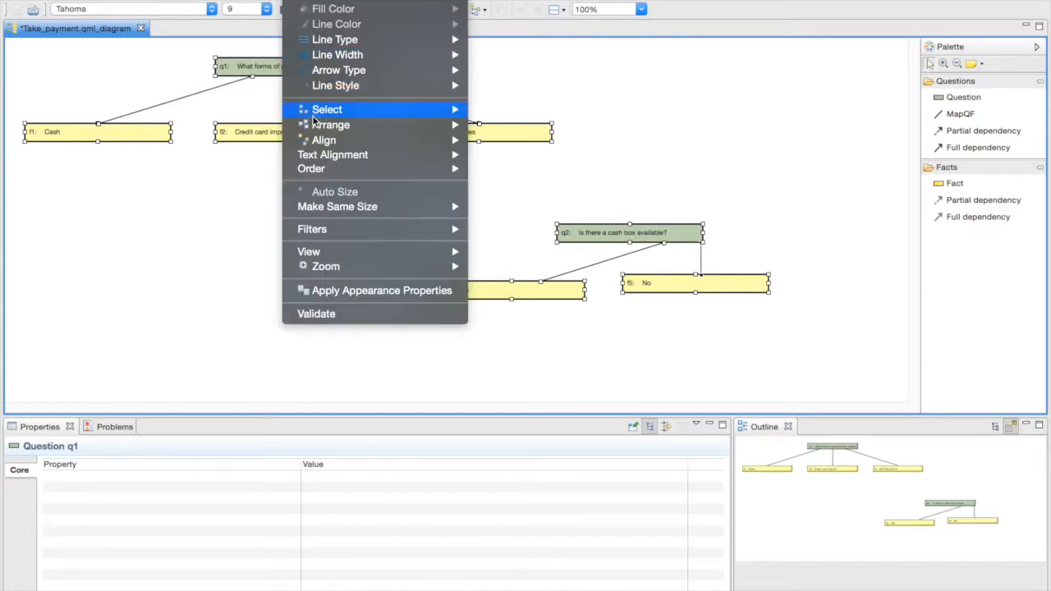
pyautogui.moveTo(320, 126)
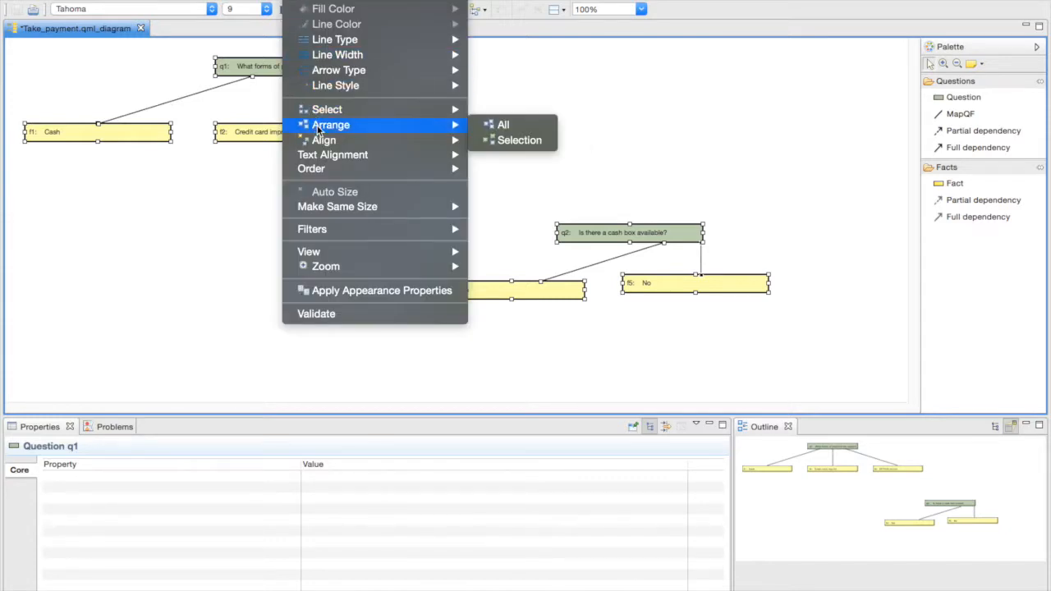
pyautogui.click(504, 124)
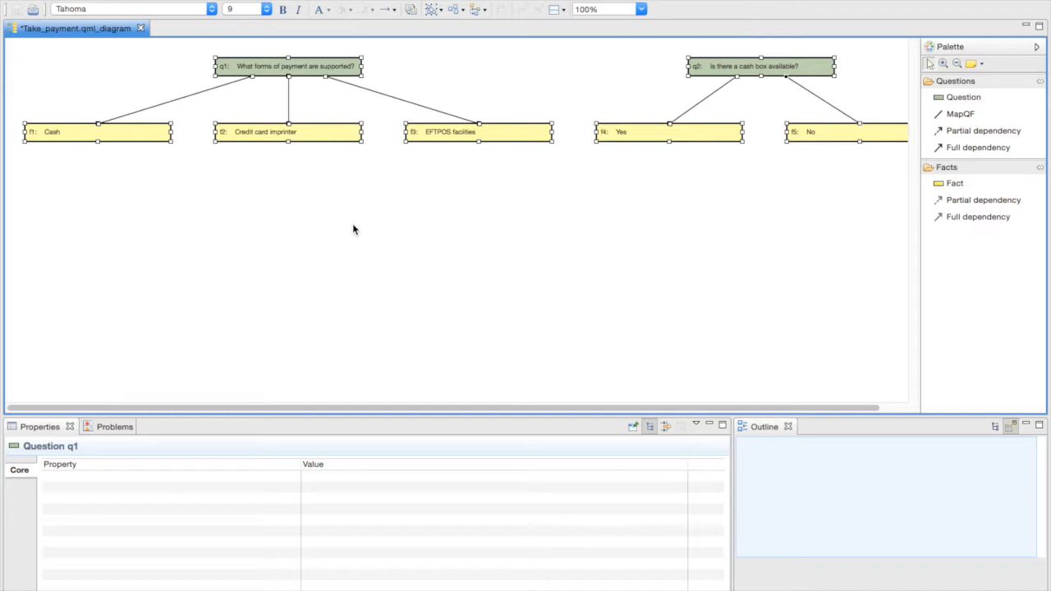
pyautogui.moveTo(354, 228)
pyautogui.click(301, 225)
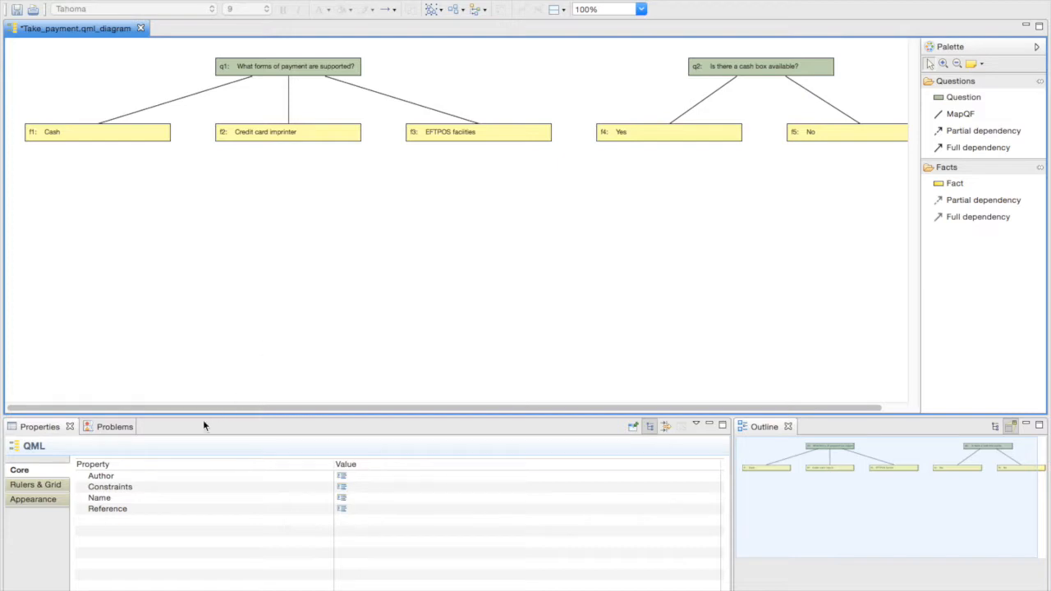
# - Enter (f1+f2+f3).xor(f4,f5) as the questionnaire's Constraints value in Properties
pyautogui.click(124, 490)
pyautogui.click(125, 491)
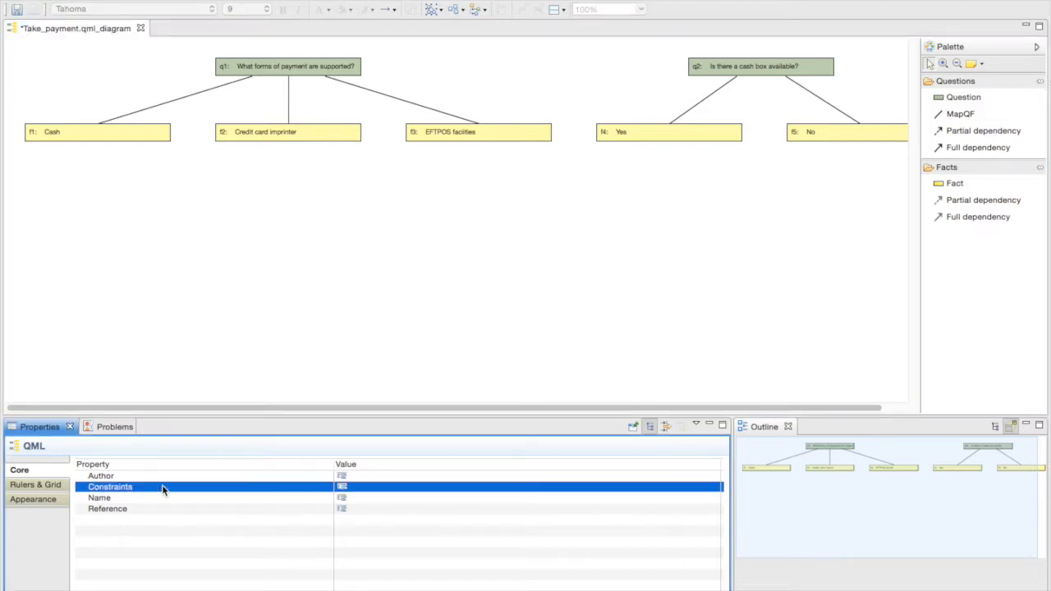
pyautogui.click(391, 488)
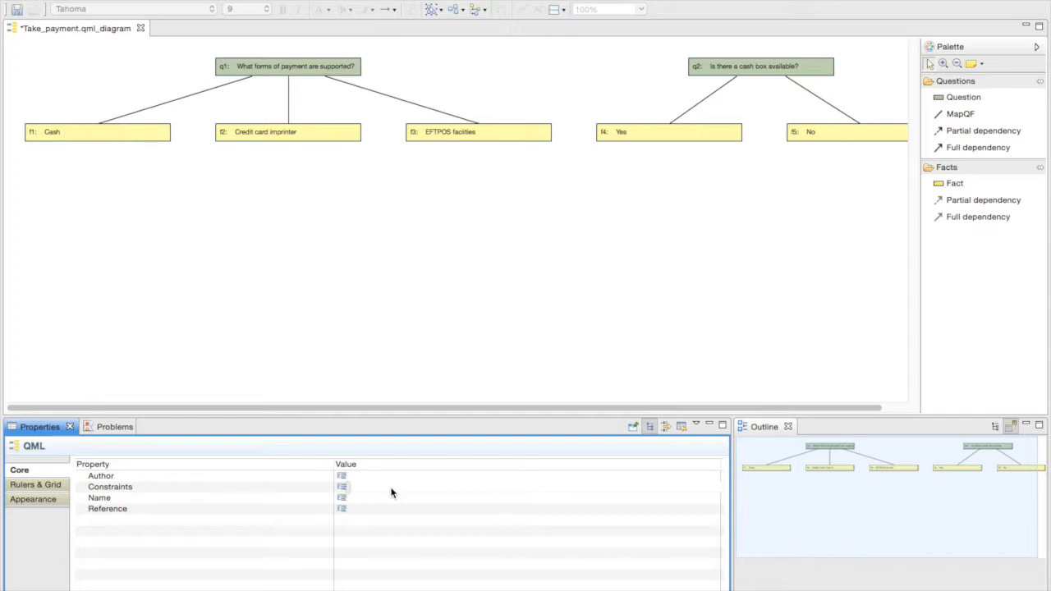
pyautogui.click(390, 492)
pyautogui.write('(f1+f2+f3)')
pyautogui.press('Return')
pyautogui.write('.xor(f4,f5)')
# - Save Take_payment.qml_diagram with File > Save
pyautogui.click(234, 0)
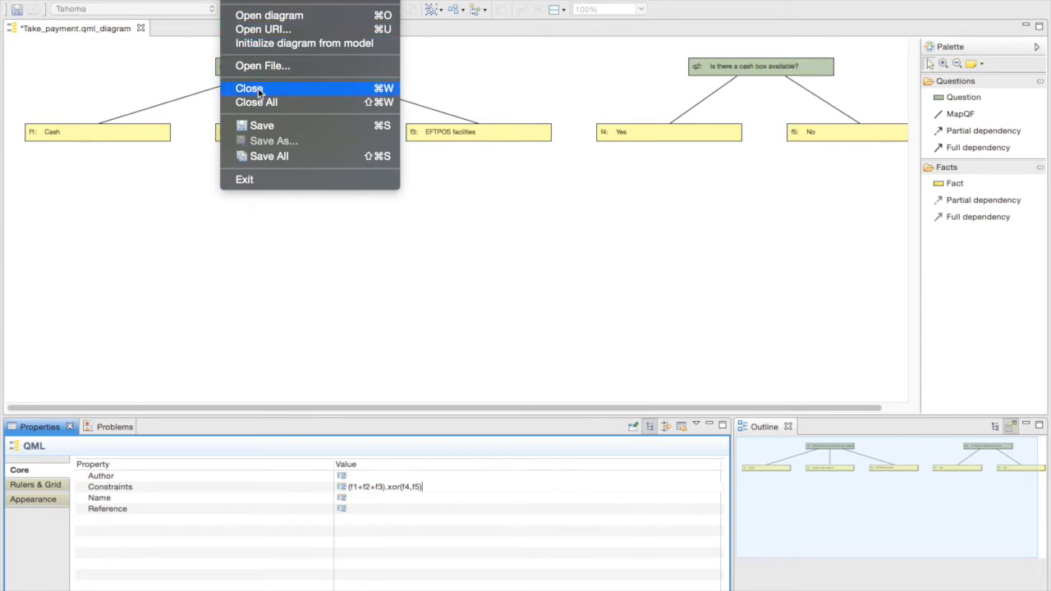
pyautogui.click(262, 125)
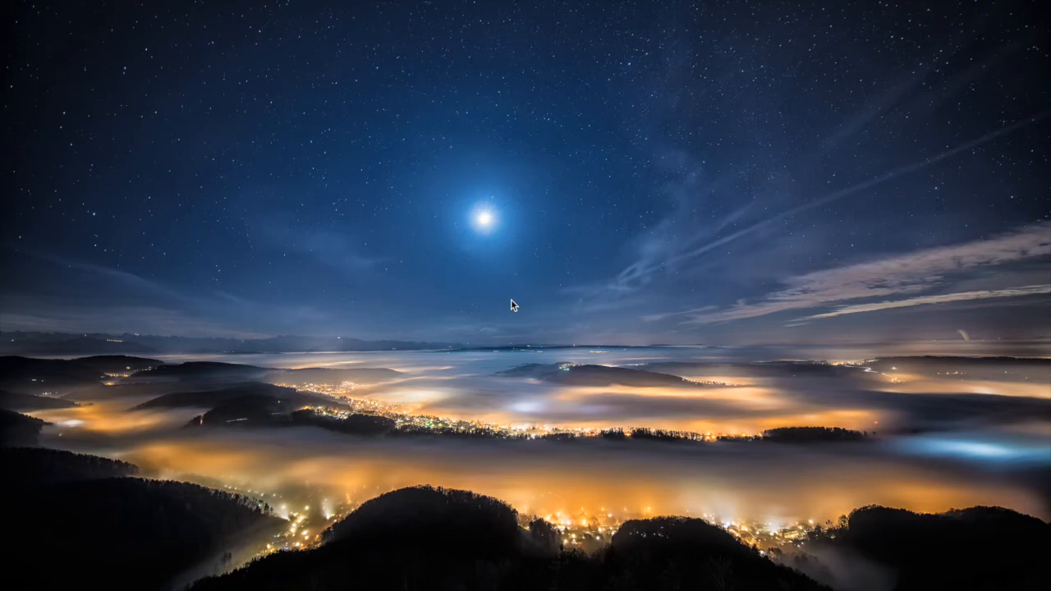
# - Restore Terminal, open site.properties in vim to read filestore.dir, then close the window
pyautogui.moveTo(947, 588)
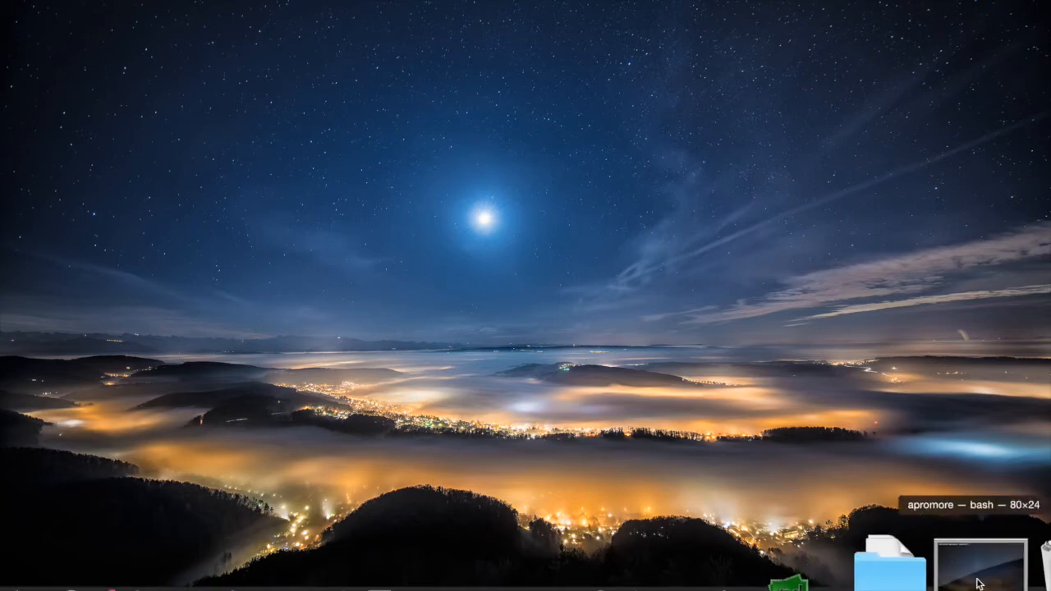
pyautogui.click(977, 584)
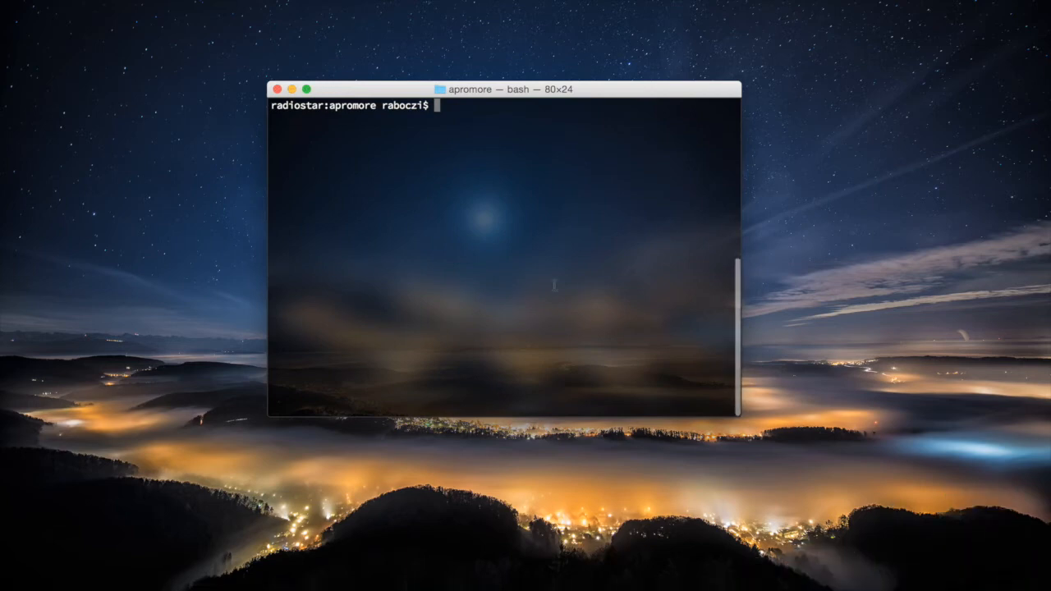
pyautogui.write('vi site')
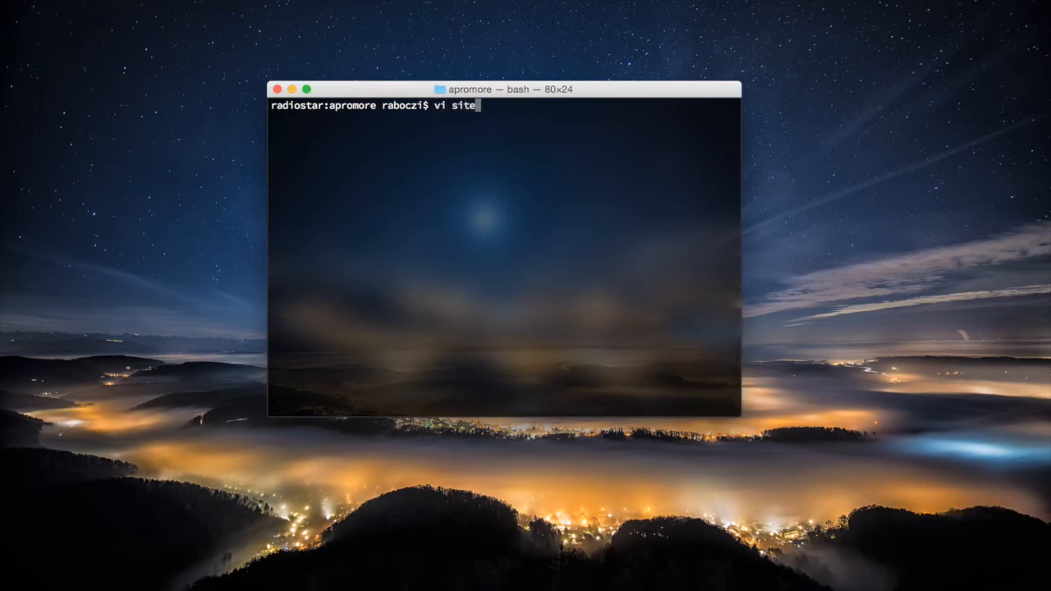
pyautogui.write('.properties')
pyautogui.press('Return')
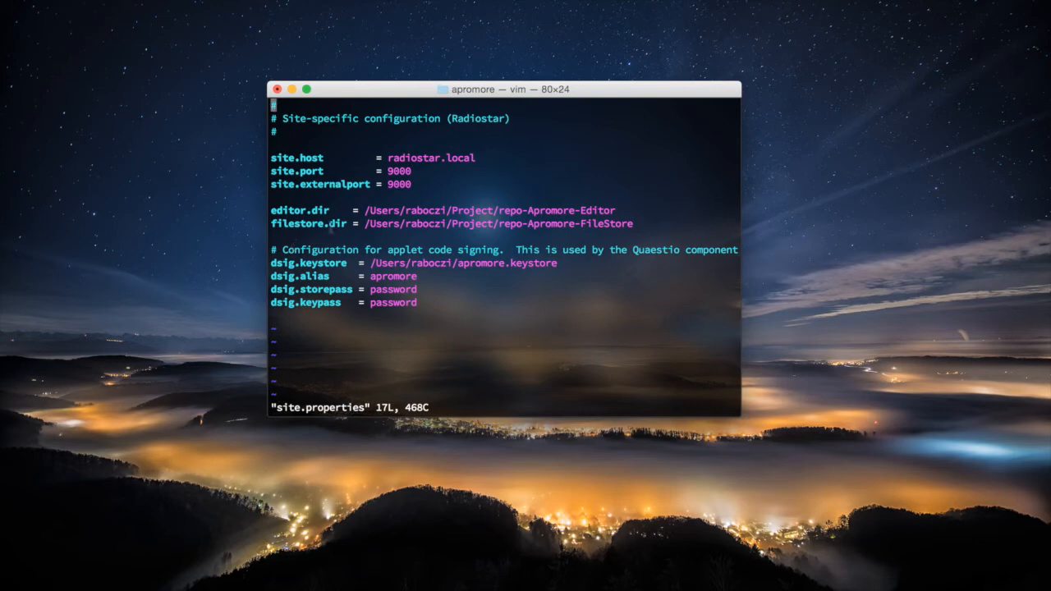
pyautogui.click(279, 90)
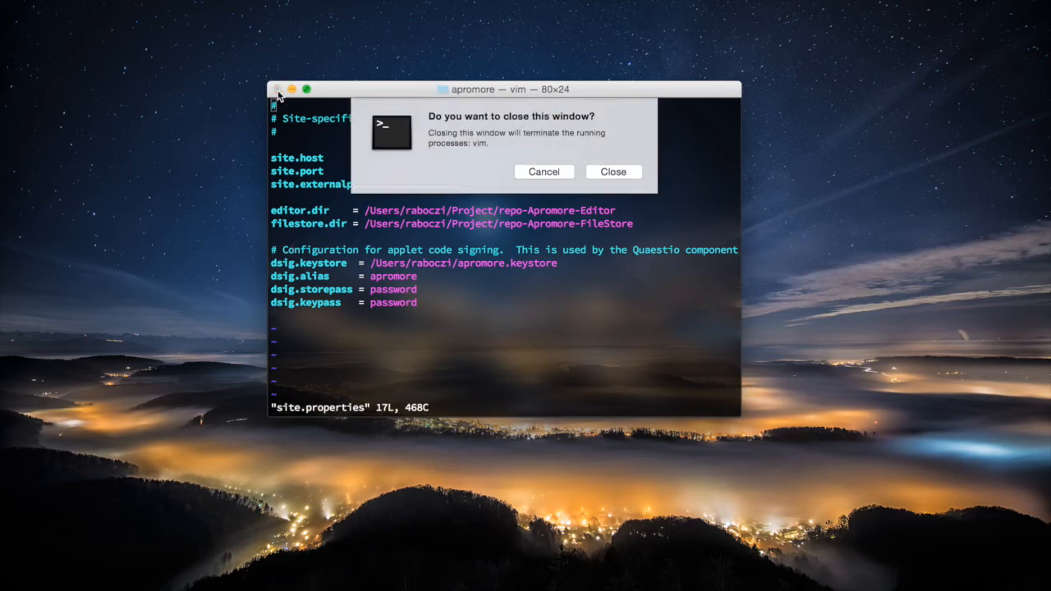
pyautogui.click(610, 172)
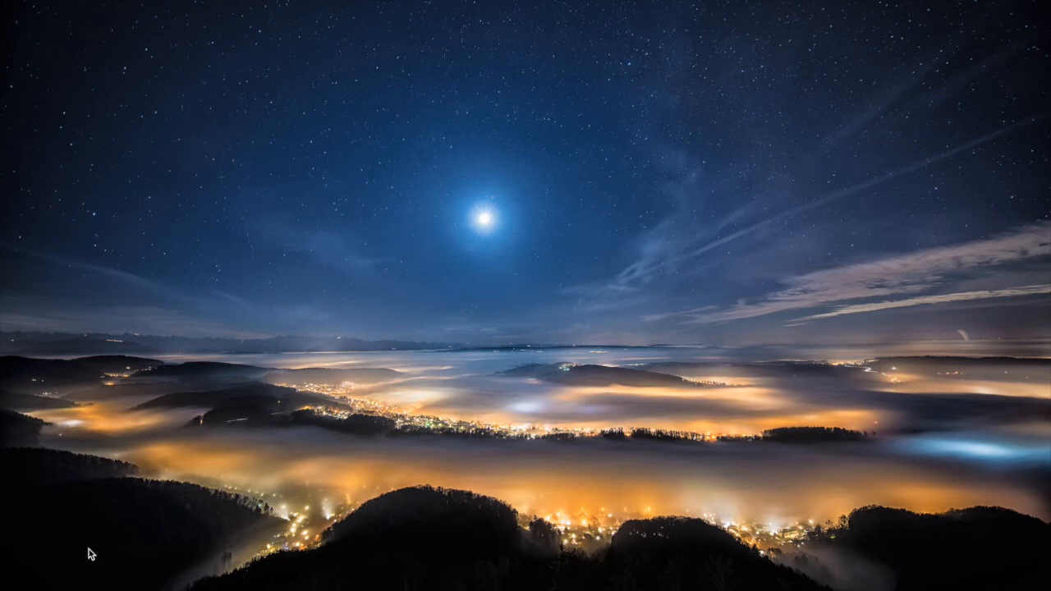
# - Open a Finder window on the home folder and select Take_payment.qml
pyautogui.click(43, 562)
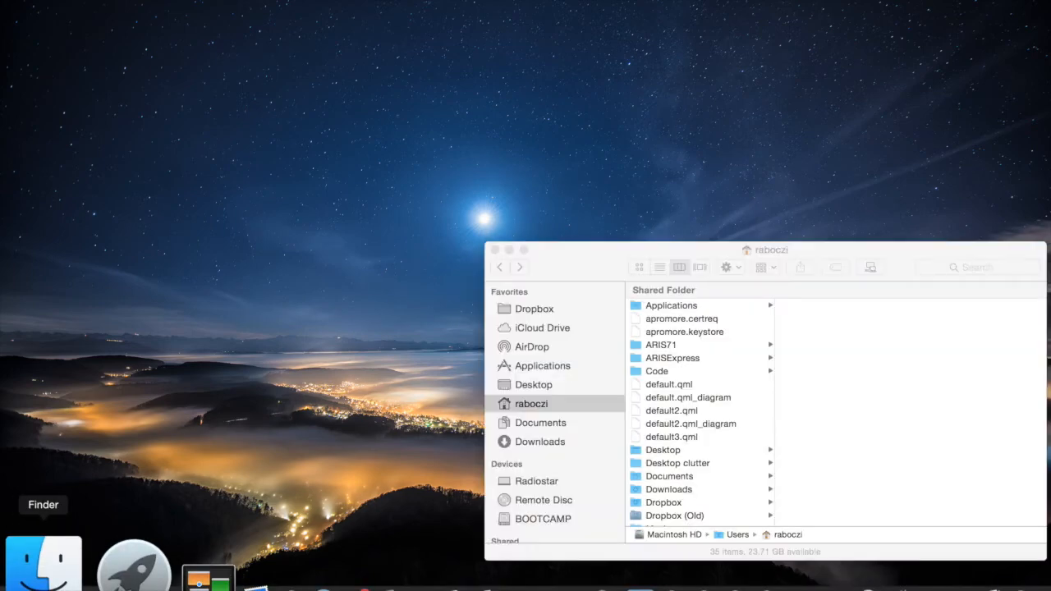
pyautogui.moveTo(594, 253); pyautogui.dragTo(123, 31)
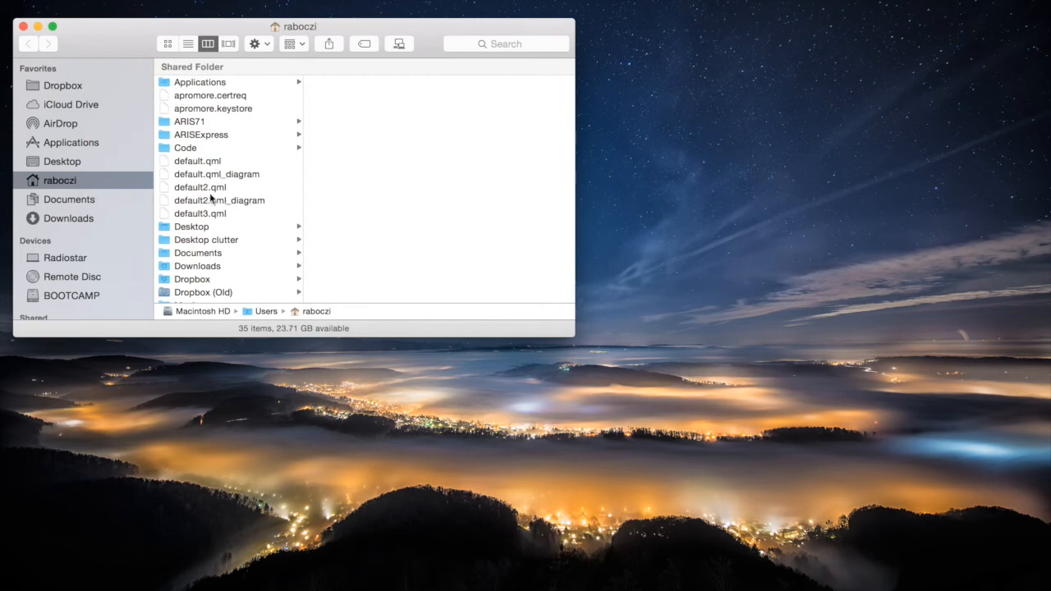
pyautogui.scroll(-10, 212, 201)
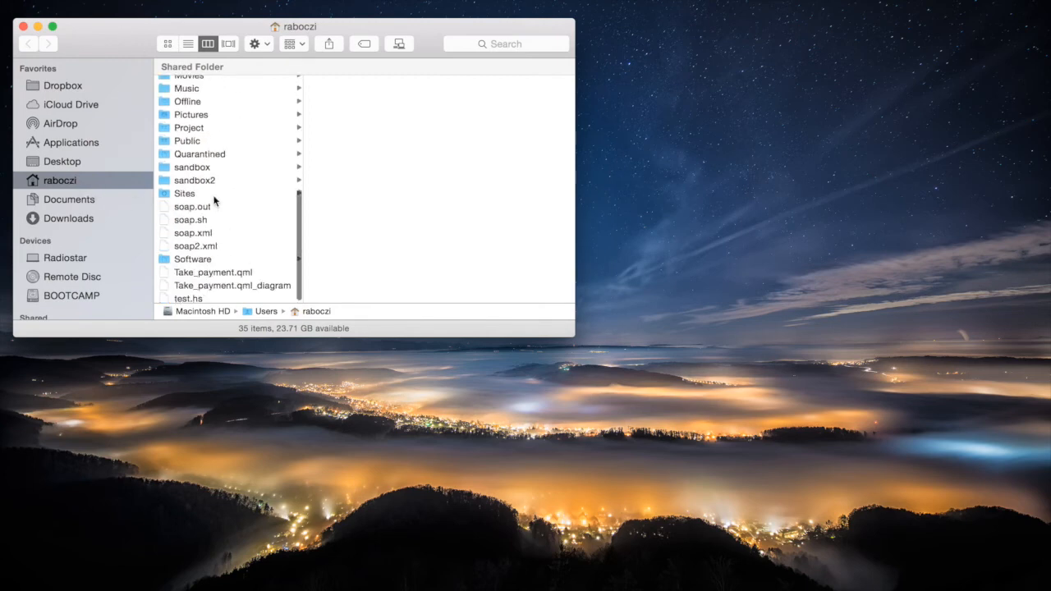
pyautogui.click(218, 271)
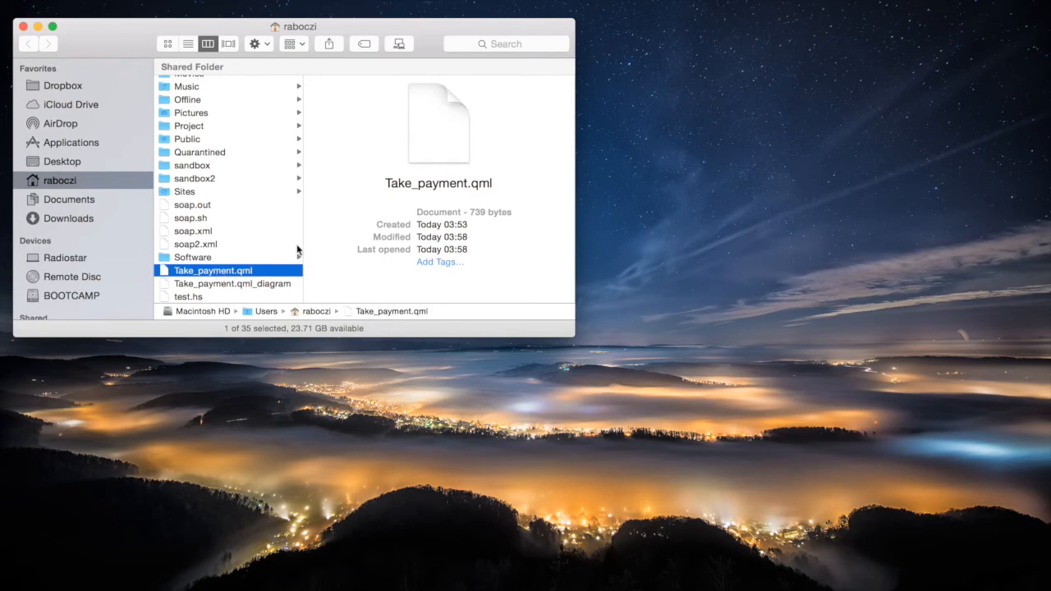
# - Open a second Finder window showing Project > repo-Apromore-FileStore
pyautogui.press('super+n')
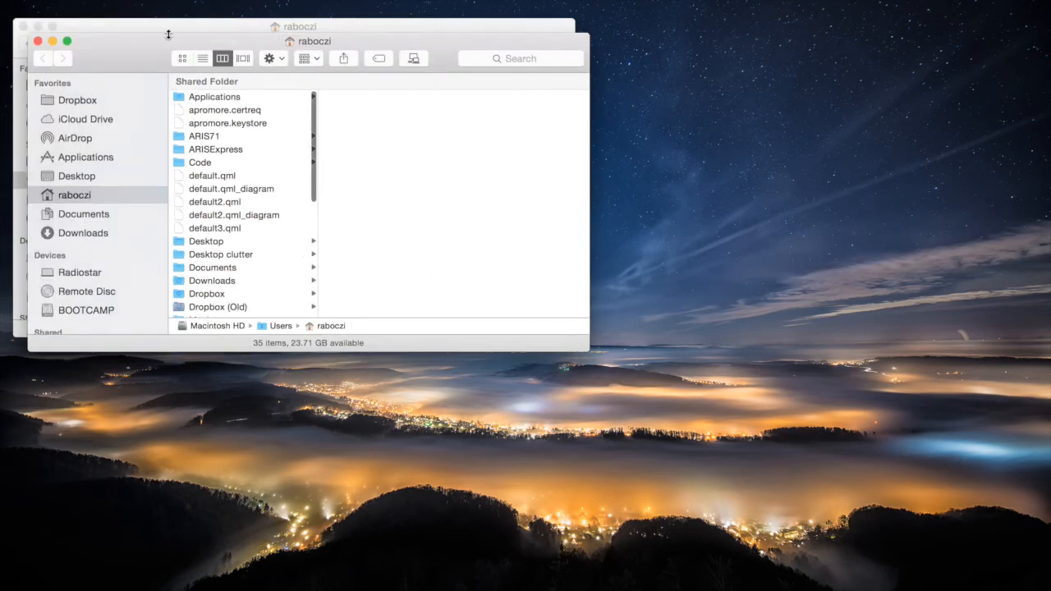
pyautogui.moveTo(166, 46); pyautogui.dragTo(599, 261)
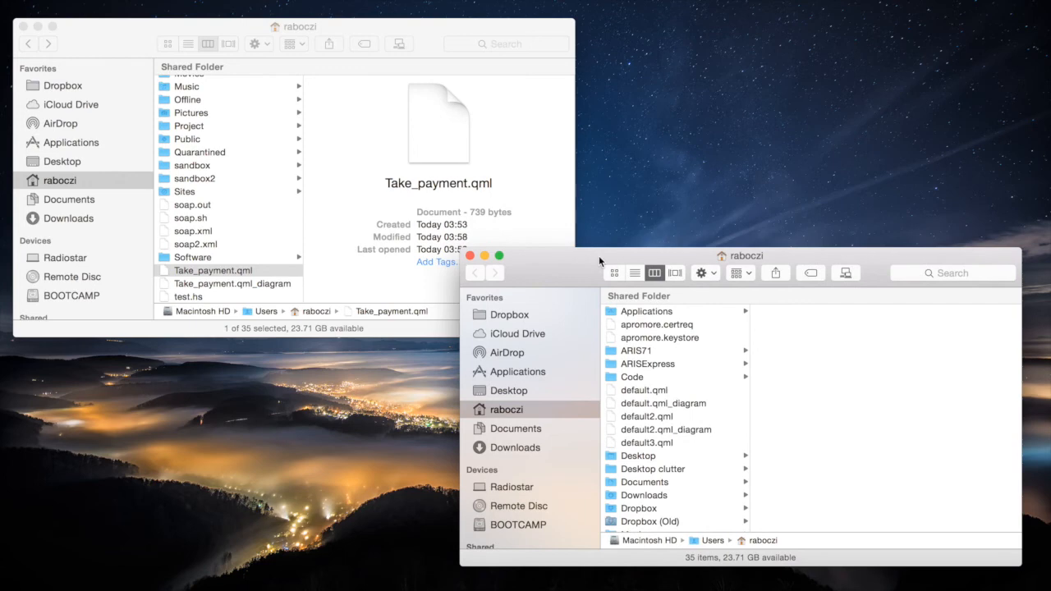
pyautogui.scroll(-10, 653, 427)
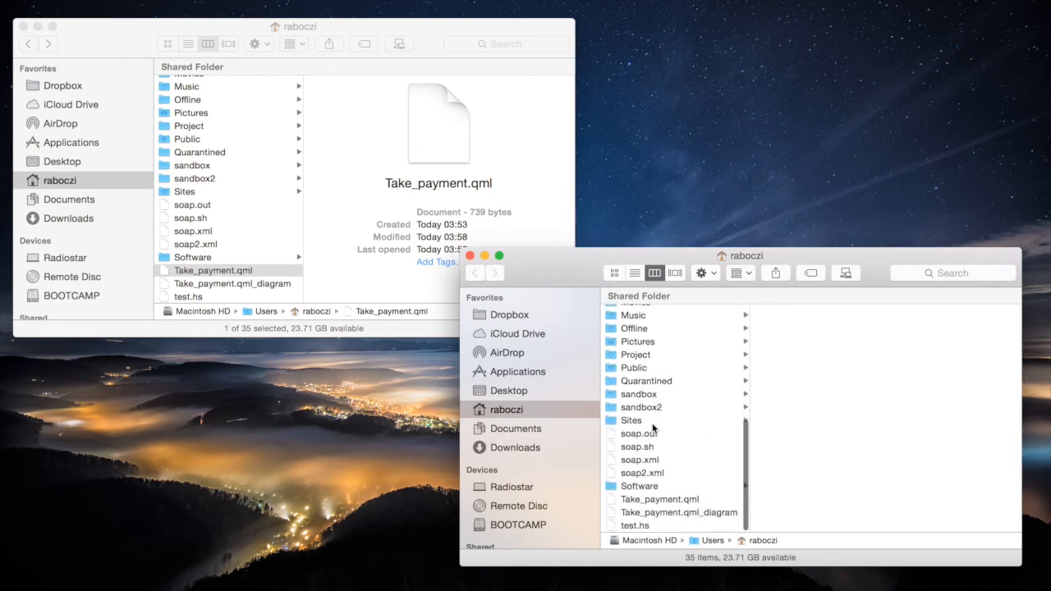
pyautogui.click(648, 358)
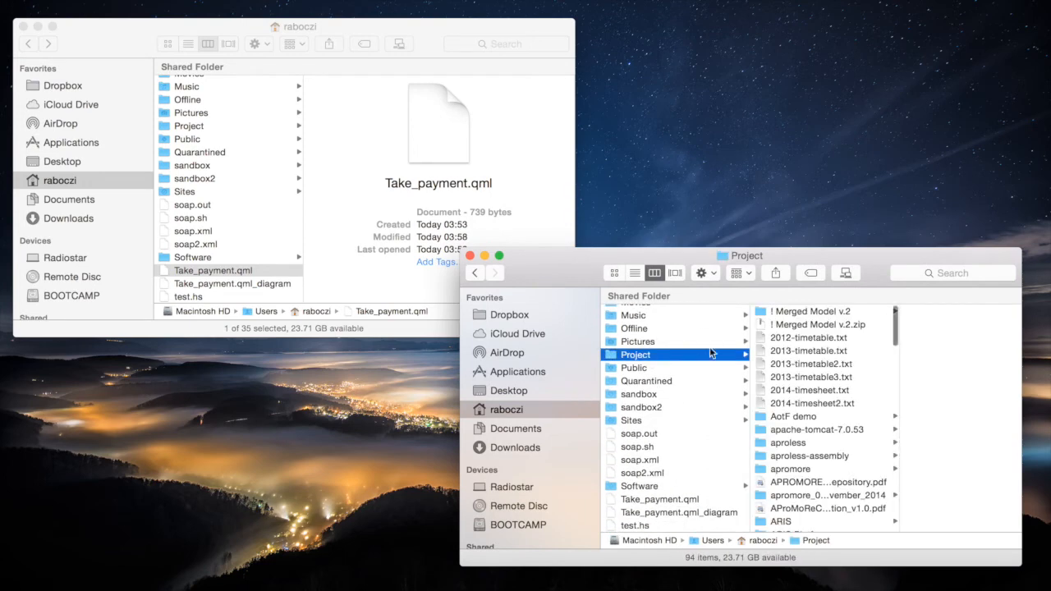
pyautogui.scroll(-10, 831, 453)
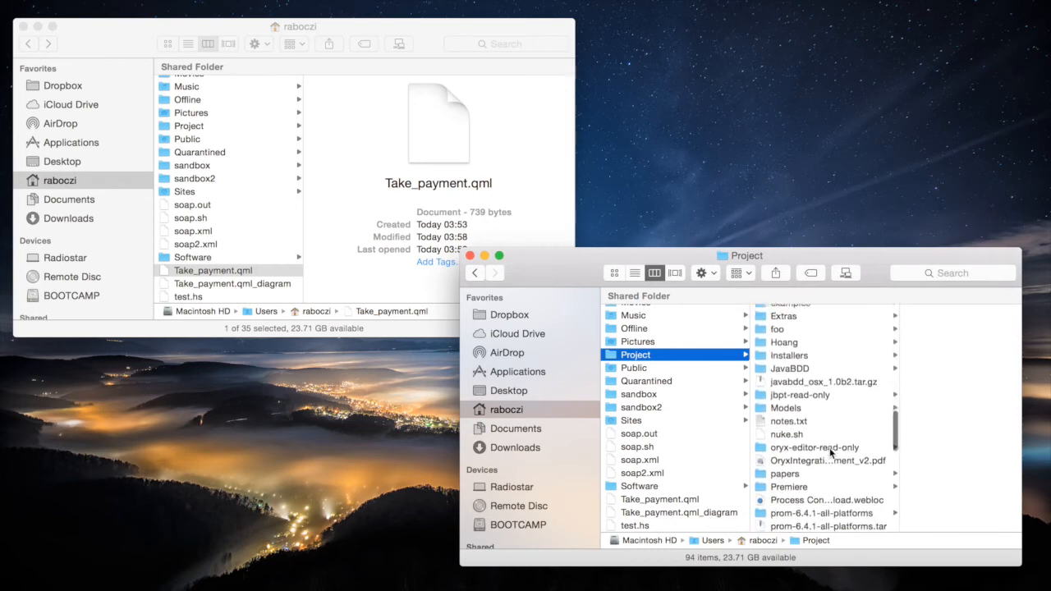
pyautogui.scroll(-15, 831, 453)
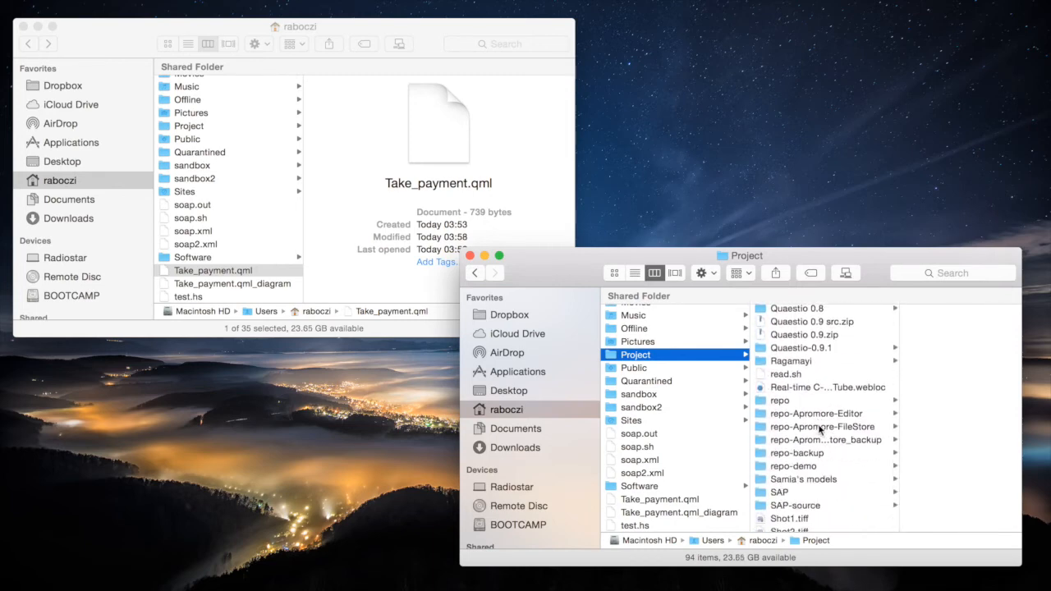
pyautogui.click(818, 427)
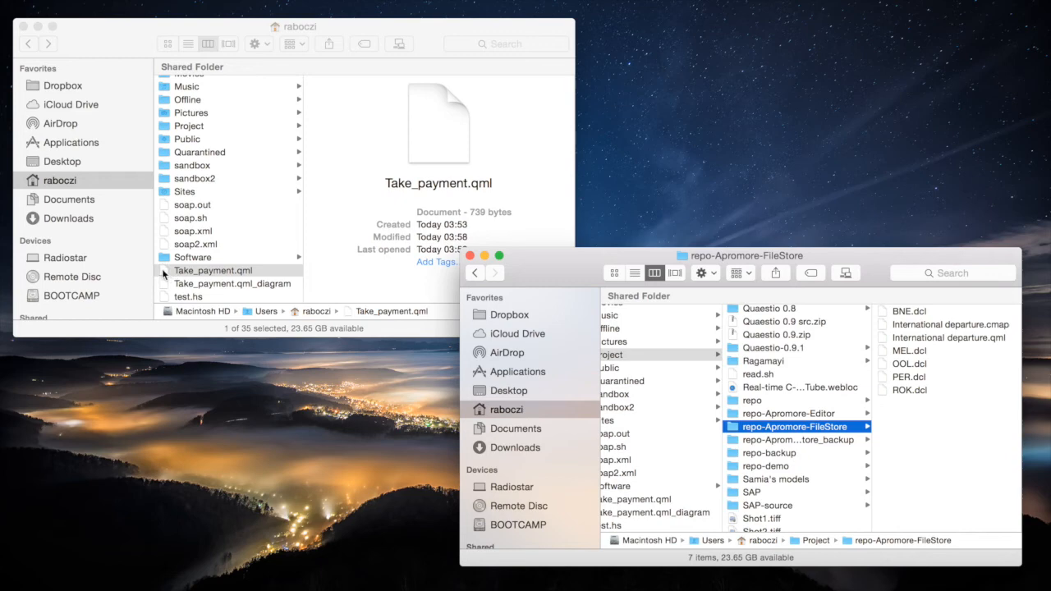
# - Move Take_payment.qml into repo-Apromore-FileStore and close both Finder windows
pyautogui.moveTo(162, 274); pyautogui.dragTo(918, 460)
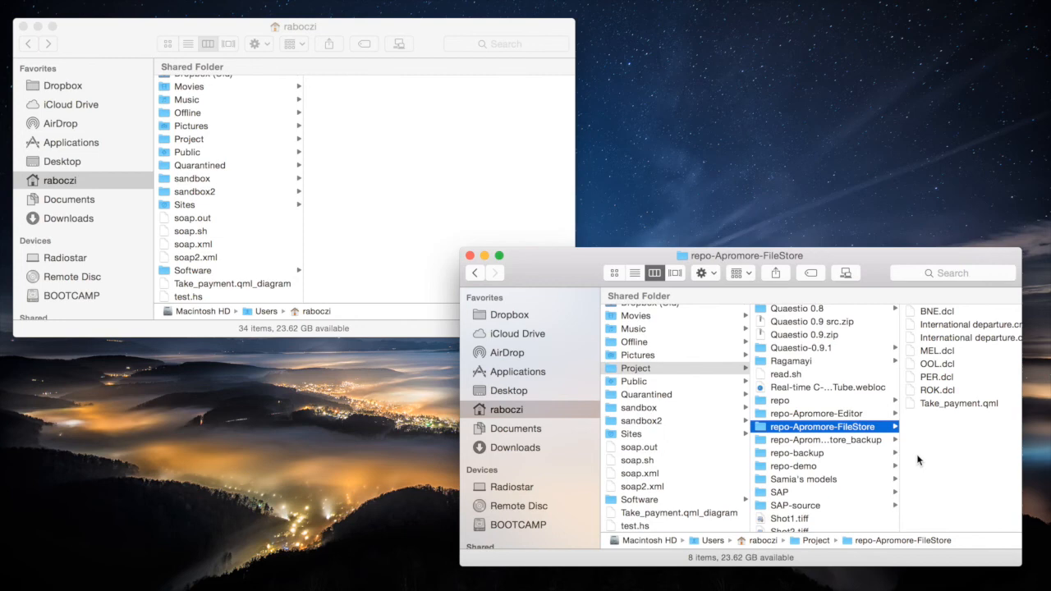
pyautogui.click(470, 256)
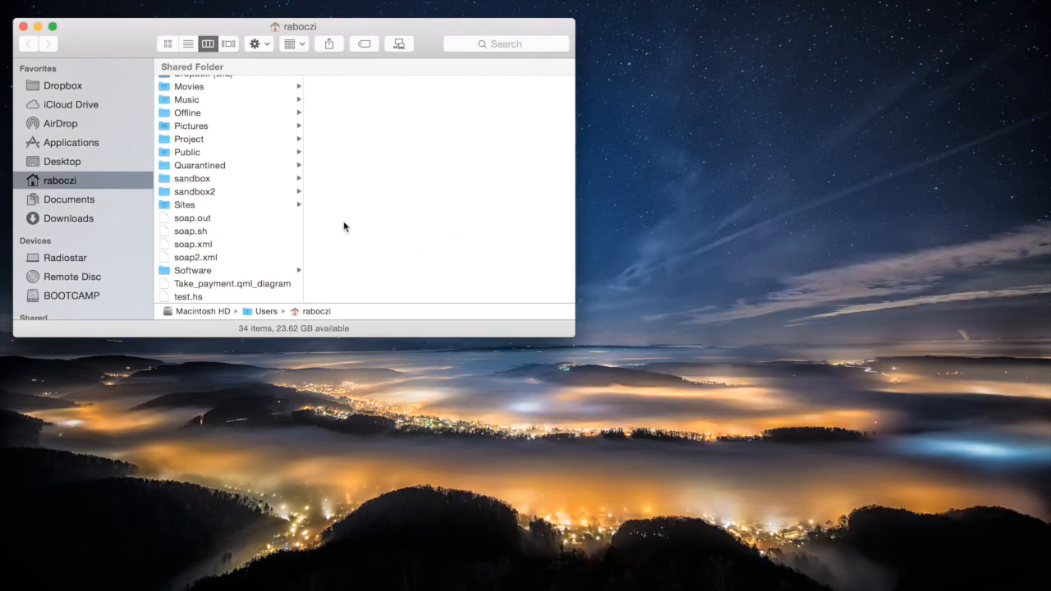
pyautogui.click(23, 26)
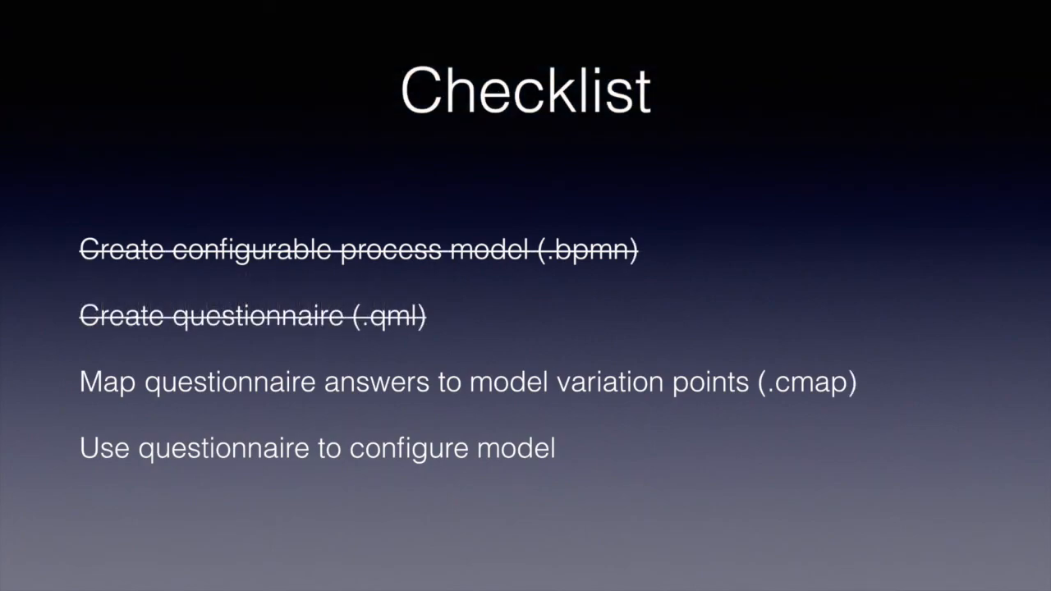